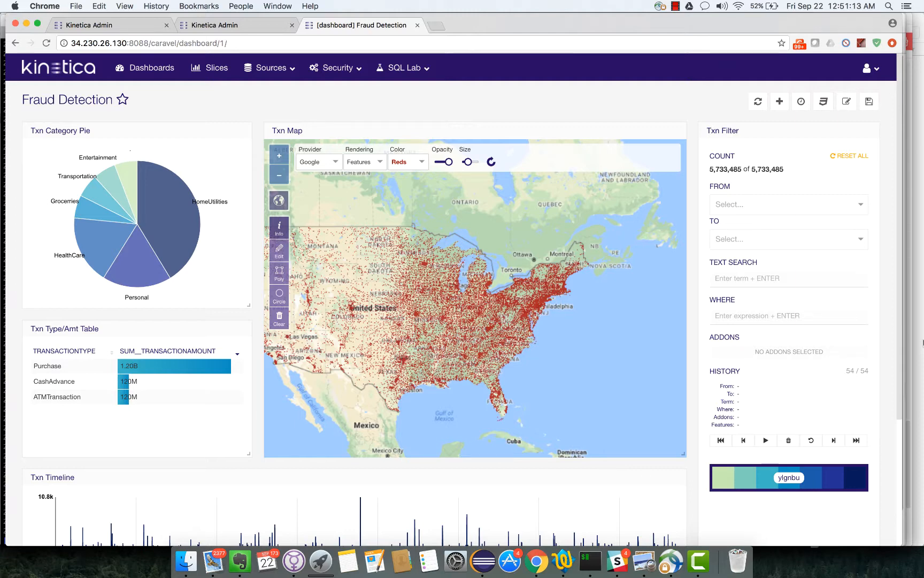
- Leave the Fraud Detection dashboard for the admin view of the CC-Transactions table
mouse_move(150, 206)
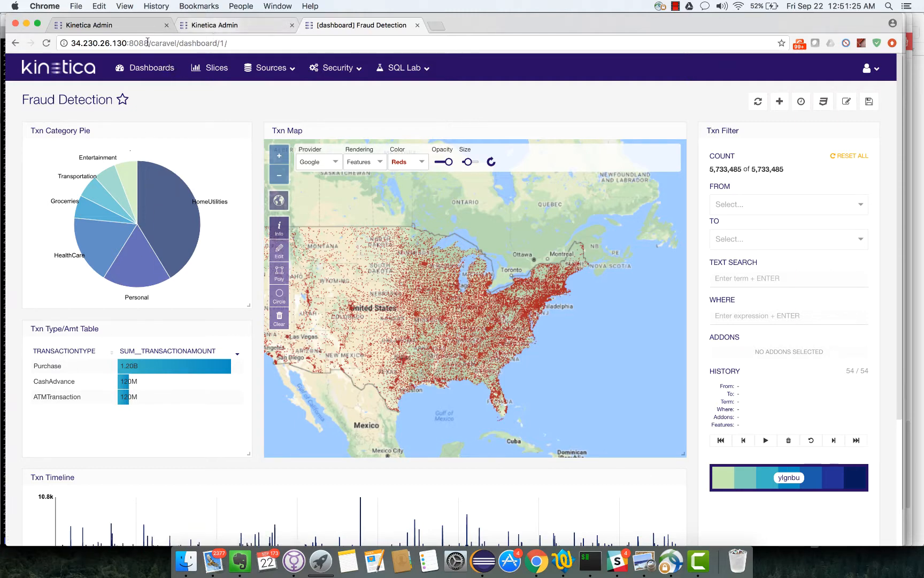
left_click(118, 25)
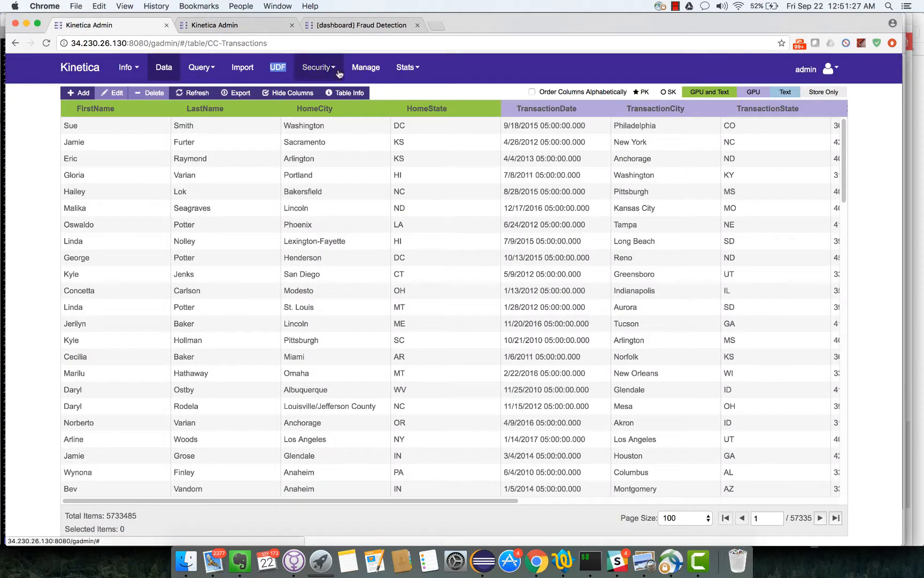
- Review the CC-Transactions table info and column types, then move to the UDF Procs page
left_click(338, 96)
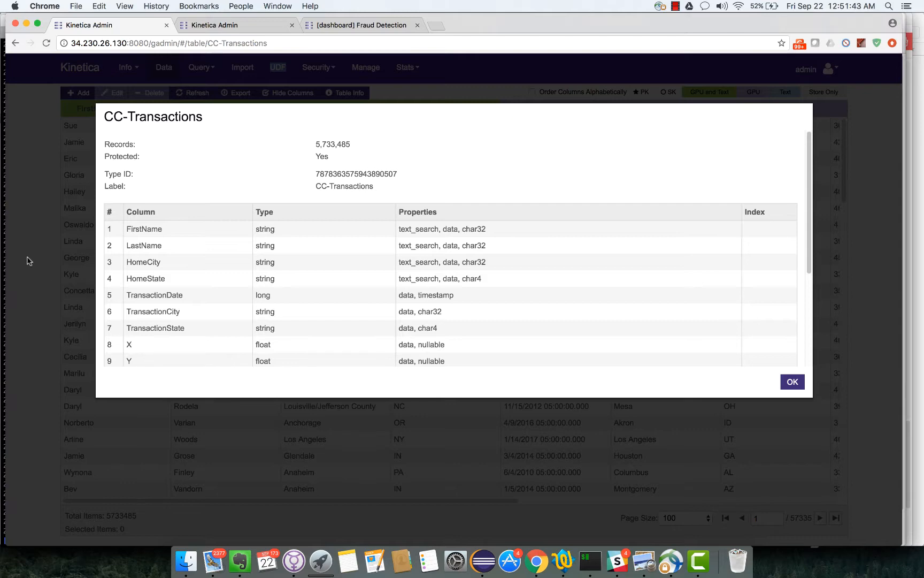
left_click(49, 250)
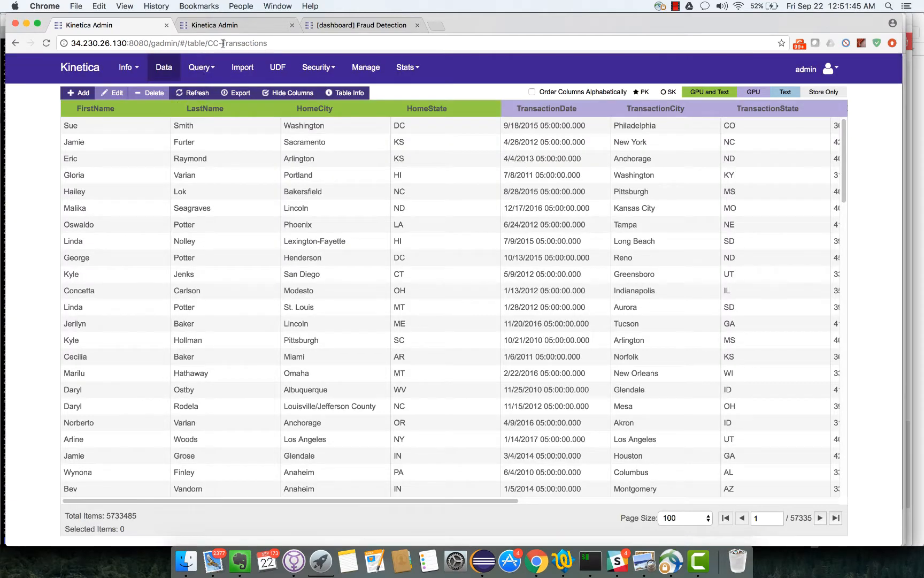
left_click(241, 25)
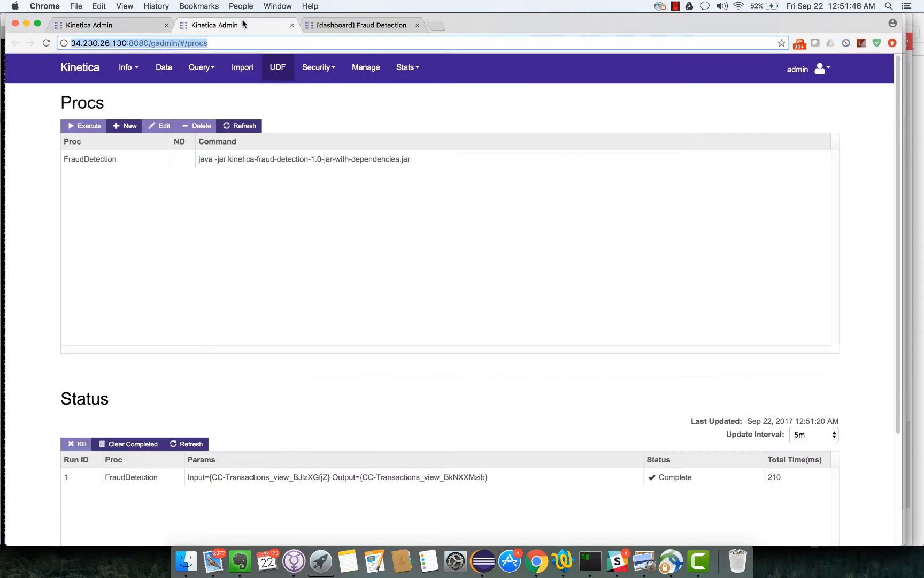
- Select the FraudDetection proc and preview its New and Execute dialogs without running, then return to the dashboard
left_click(139, 168)
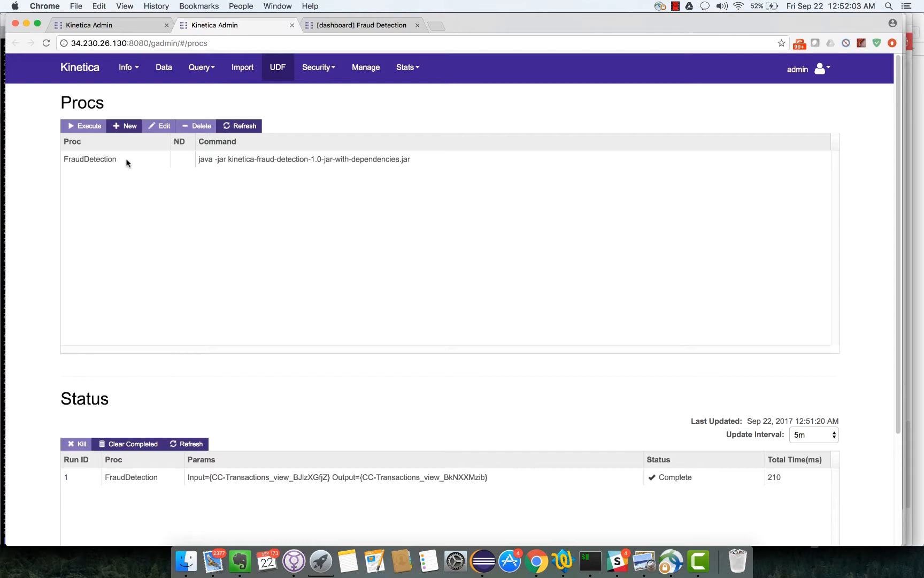
left_click(128, 162)
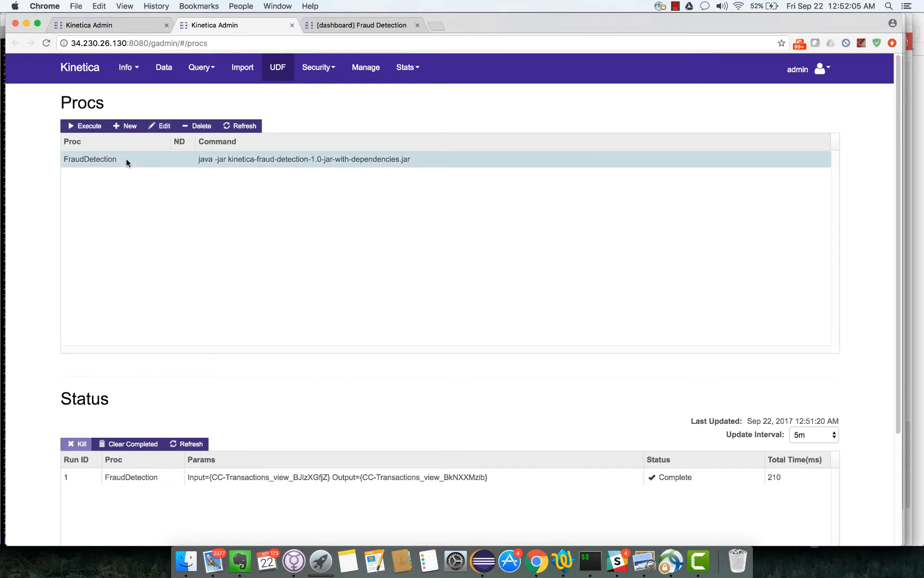
left_click(122, 126)
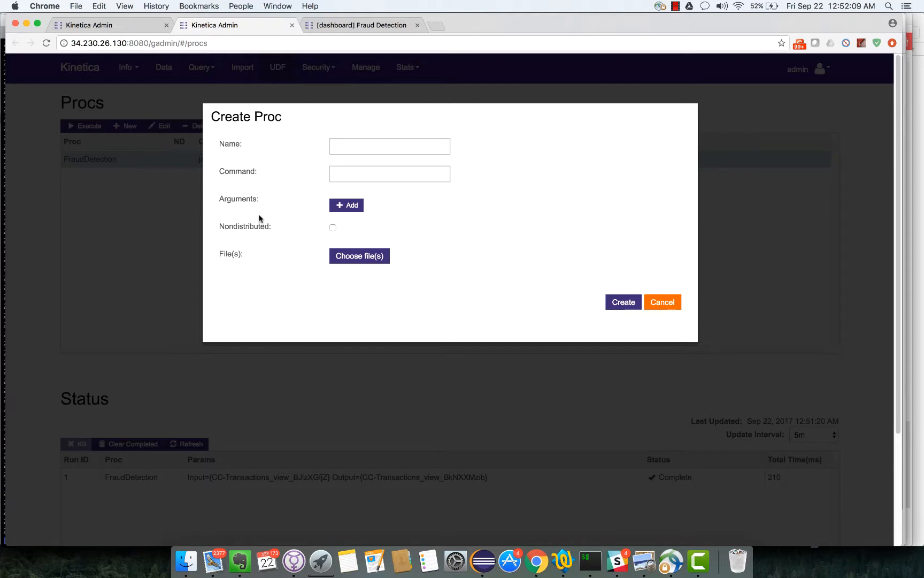
left_click(675, 303)
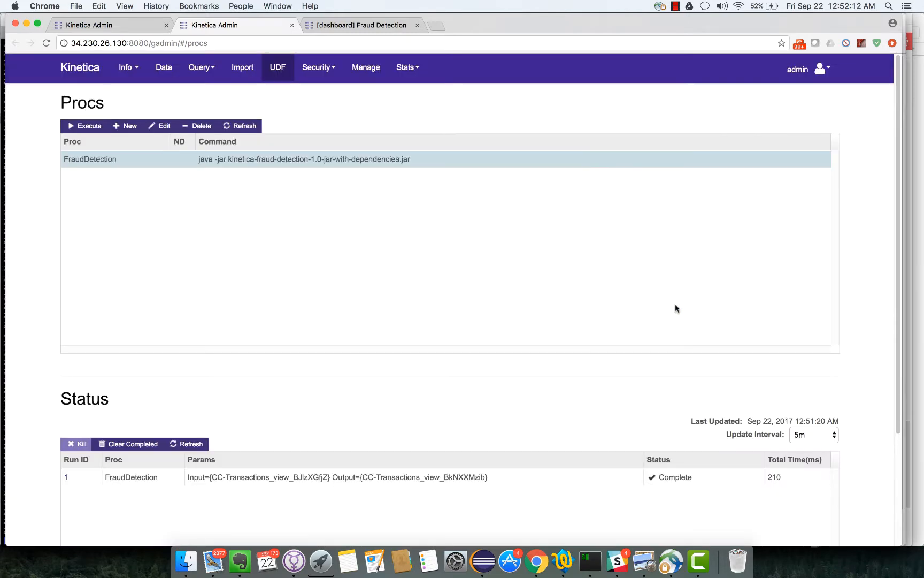
left_click(83, 128)
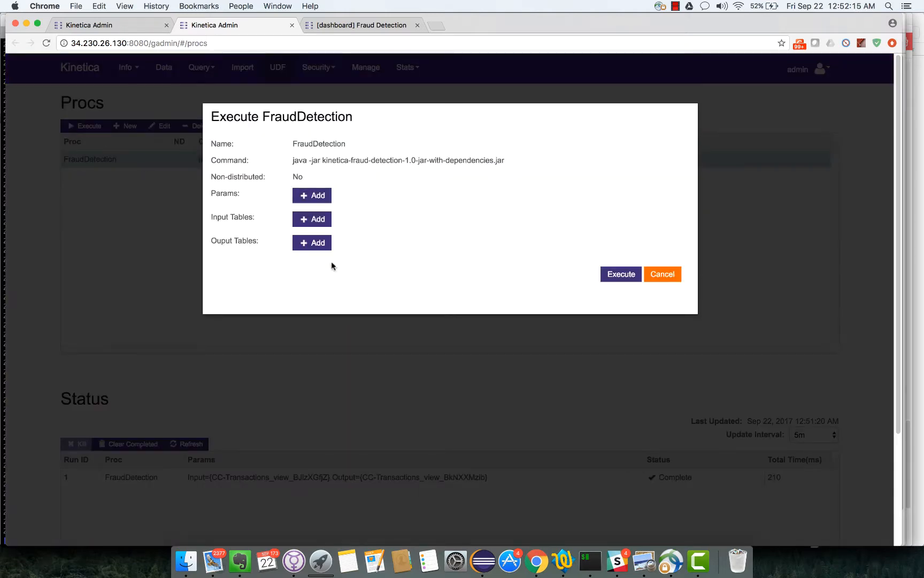
left_click(662, 276)
left_click(364, 24)
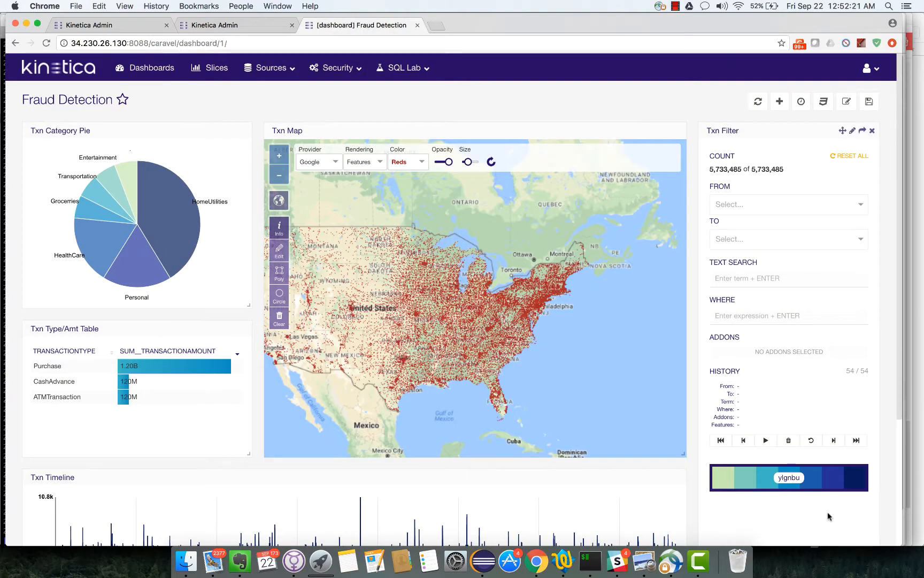
scroll(827, 511, "down", 5)
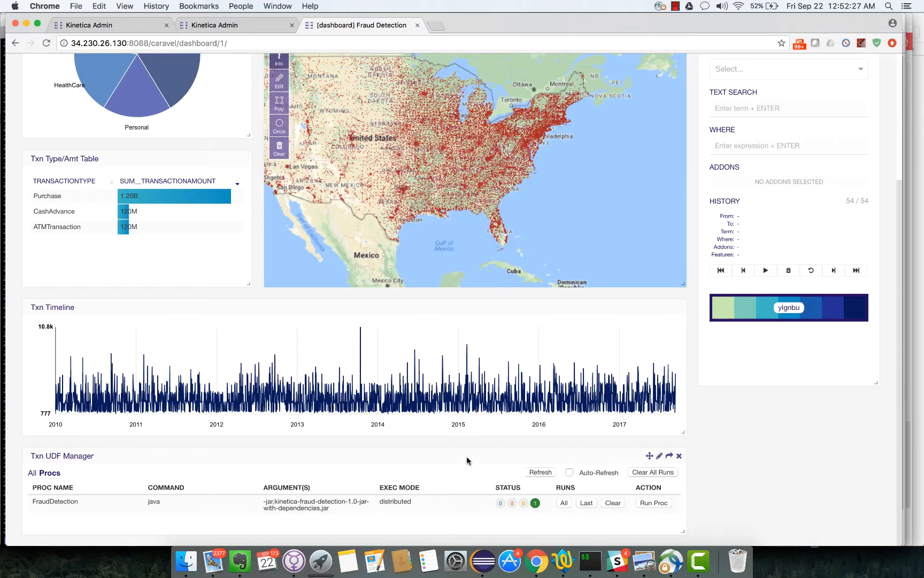
scroll(466, 456, "up", 6)
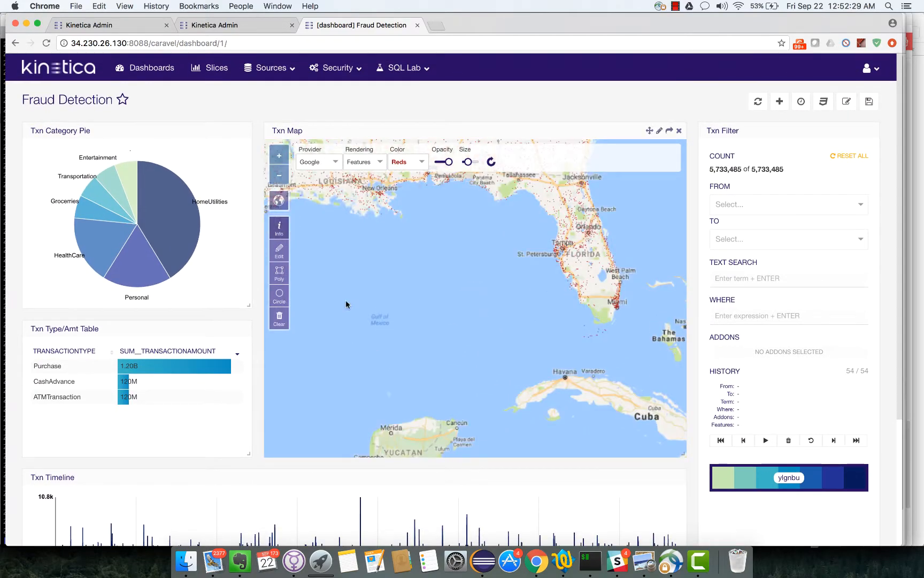
left_click(491, 162)
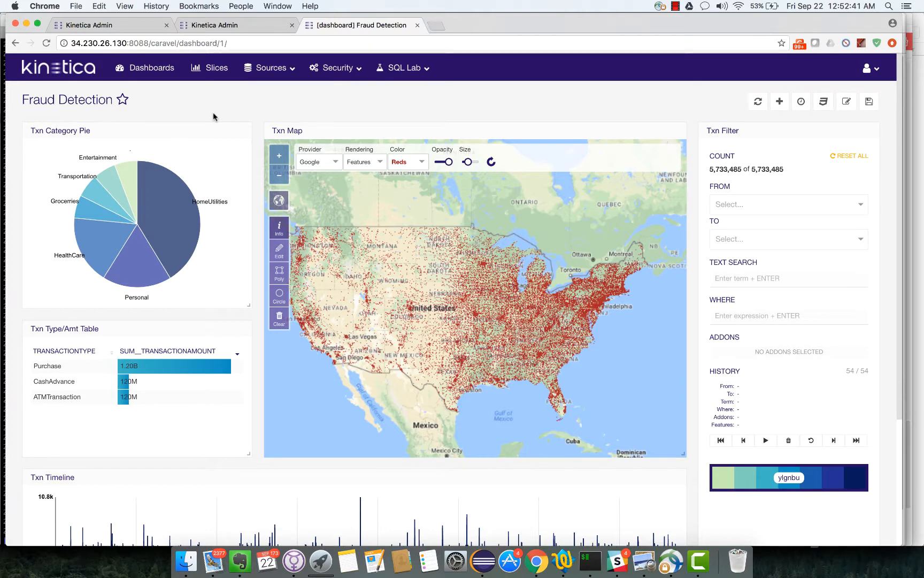
- Filter to the Groceries category and Purchase transaction type, leaving 281,030 transactions
left_click(96, 213)
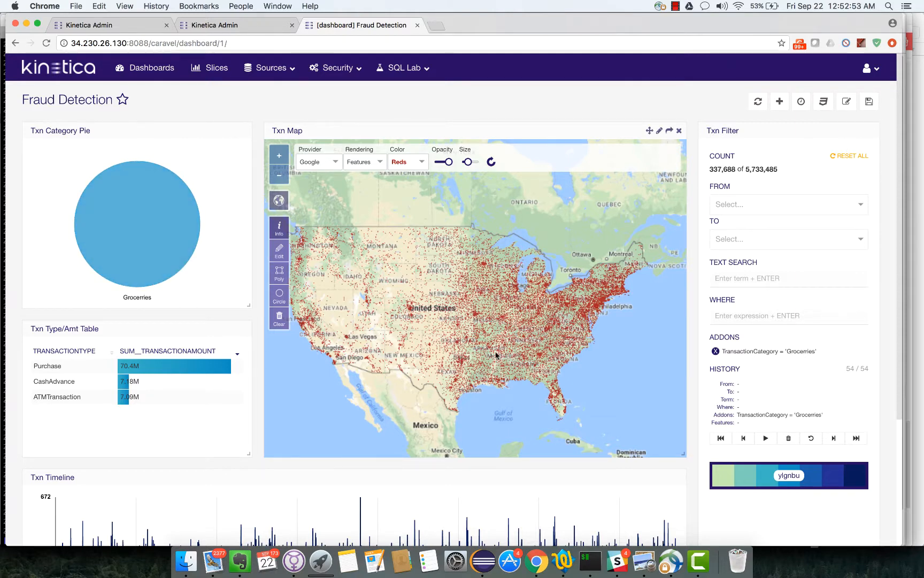
left_click(46, 371)
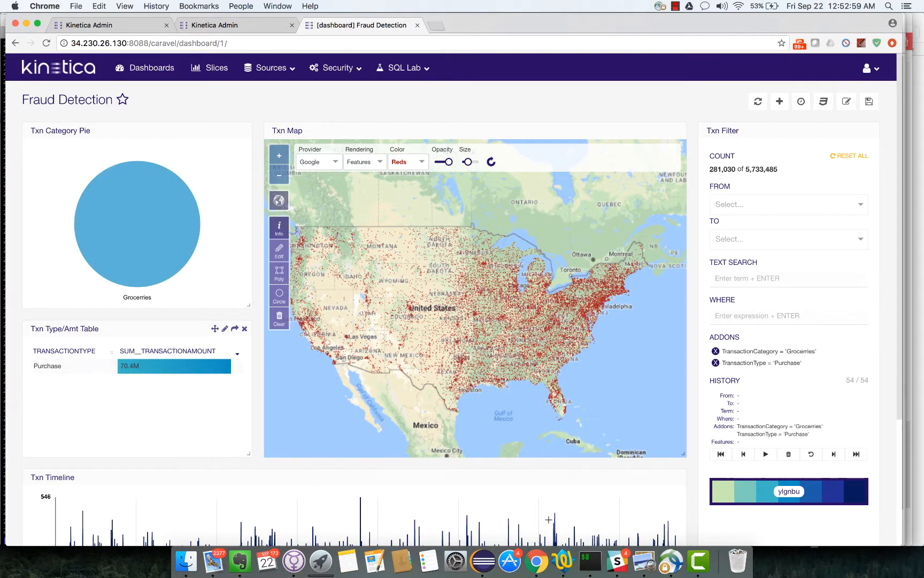
left_click(279, 295)
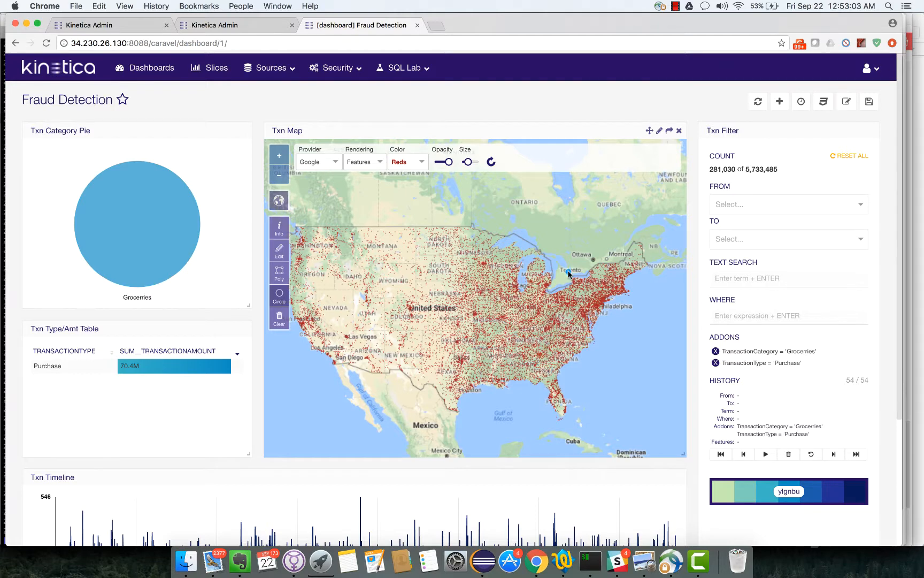
- Circle the northeastern US on the map and brush the timeline to 04/13/10–05/26/17, leaving 129,472
left_click_drag(578, 276, 631, 350)
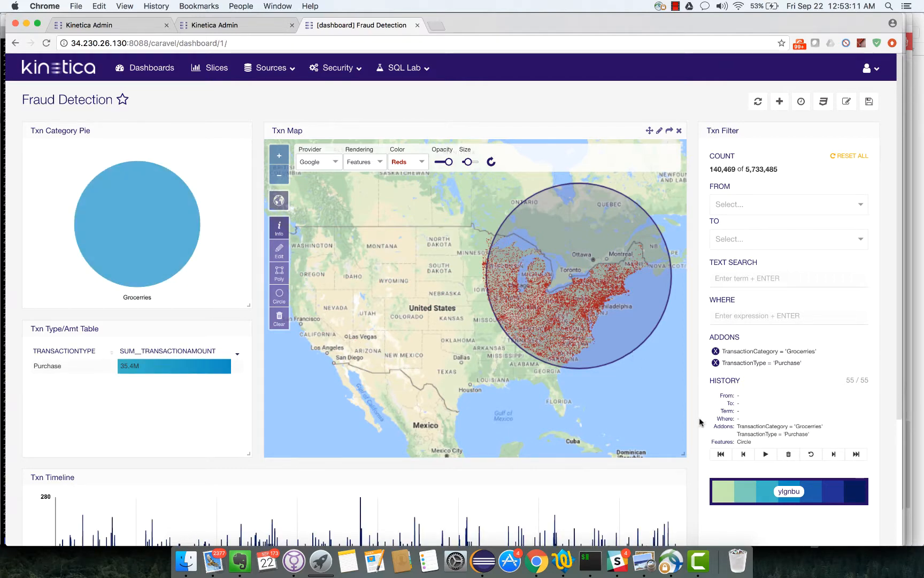
scroll(694, 447, "down", 1)
scroll(694, 446, "down", 5)
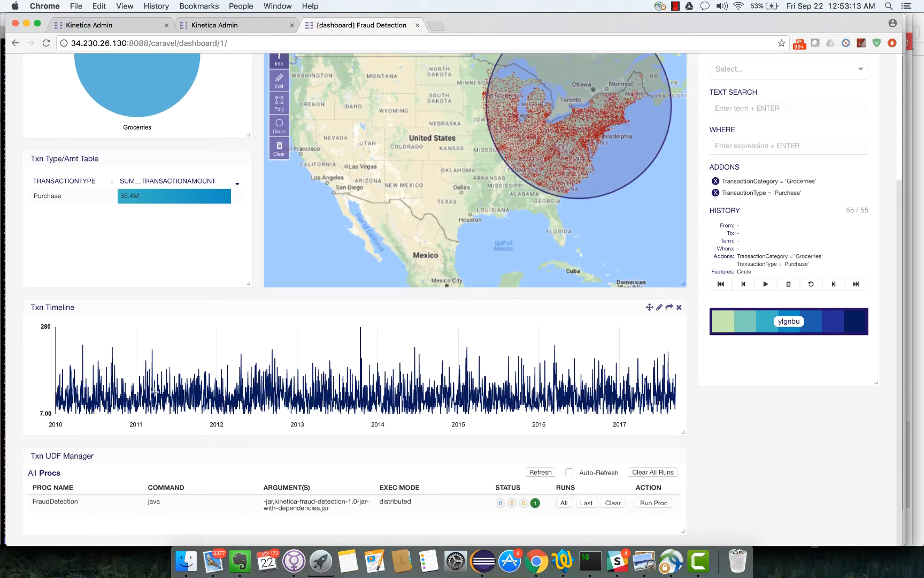
left_click_drag(78, 374, 652, 386)
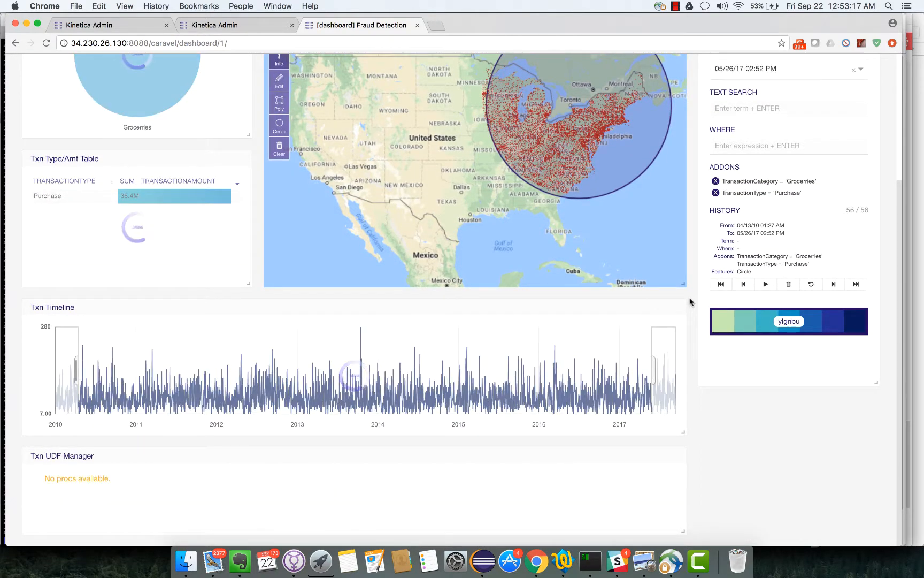
scroll(690, 296, "up", 5)
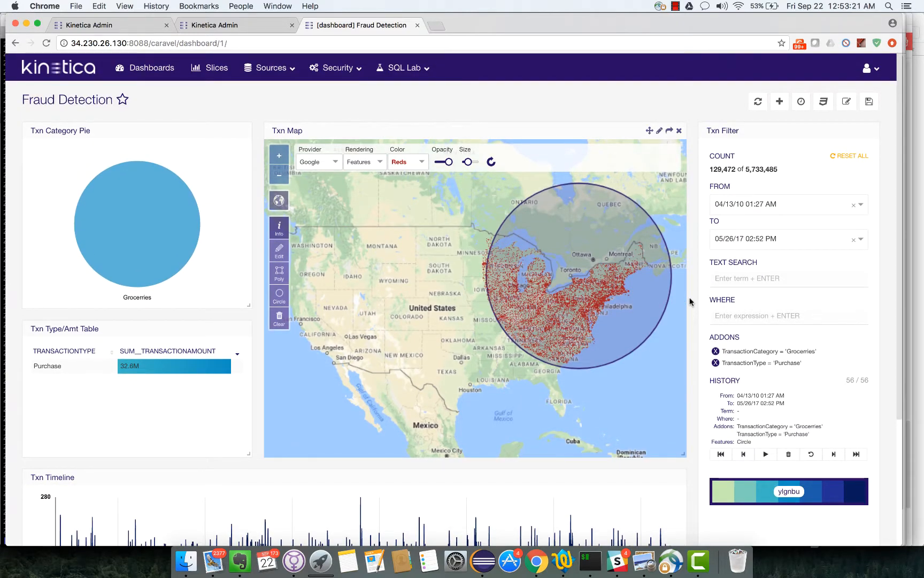
left_click(731, 278)
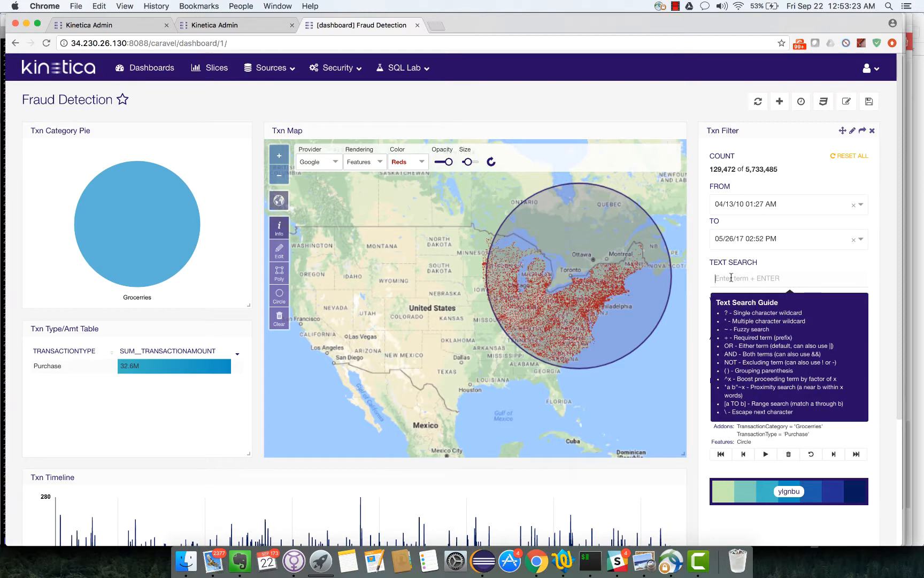
- Text-search a customer surname, narrowing to 1,848 transactions, and adjust the map dot size
type("Williams")
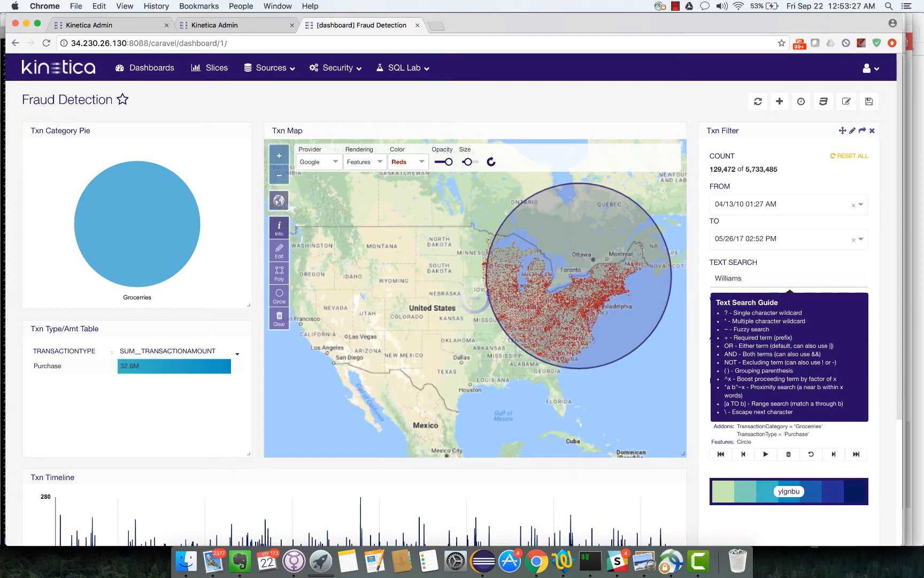
key("Return")
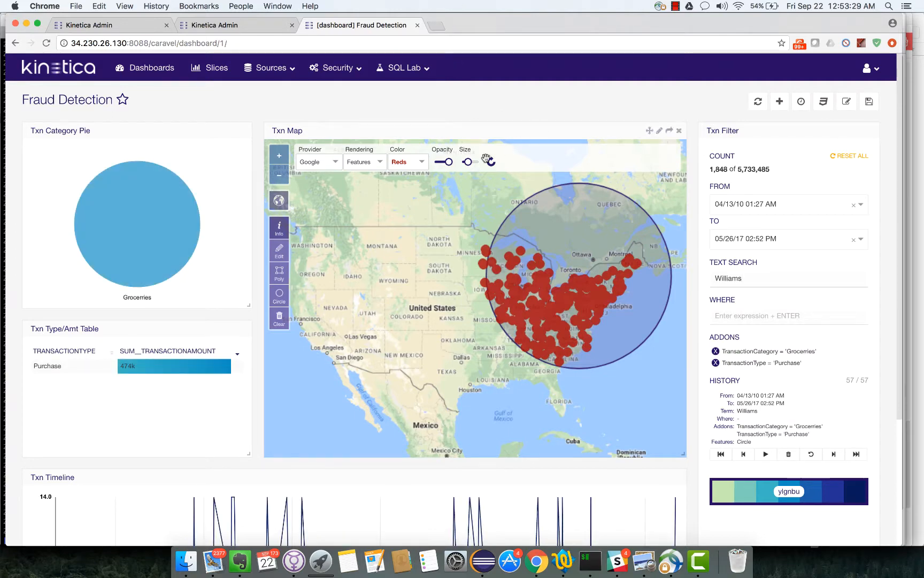
left_click_drag(468, 162, 466, 162)
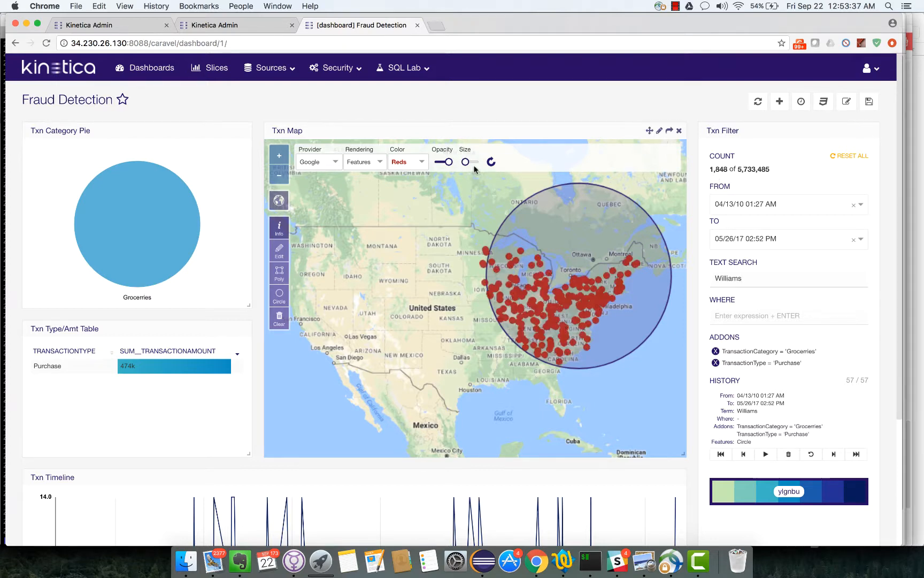
mouse_move(465, 162)
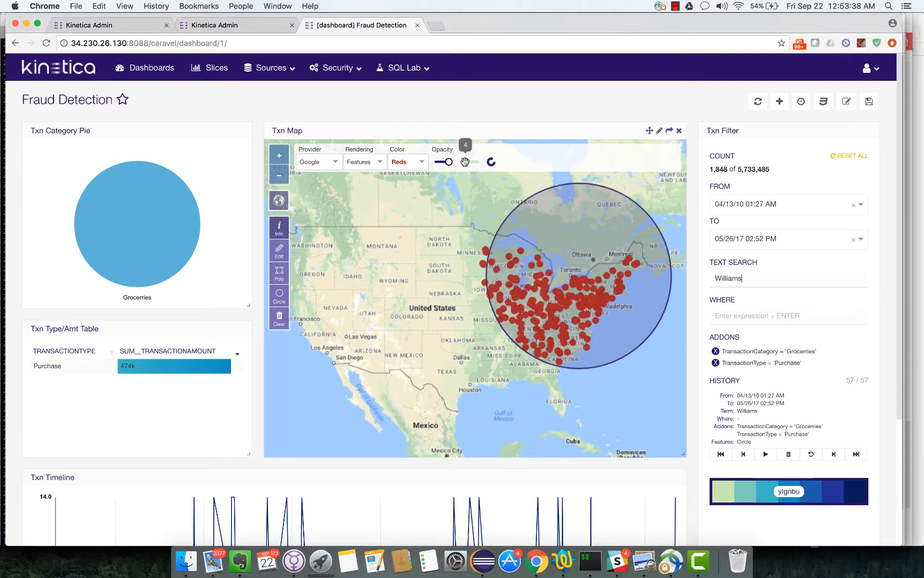
- Inspect one circled Groceries purchase's details, including its 8.4 transaction amount
left_click(540, 312)
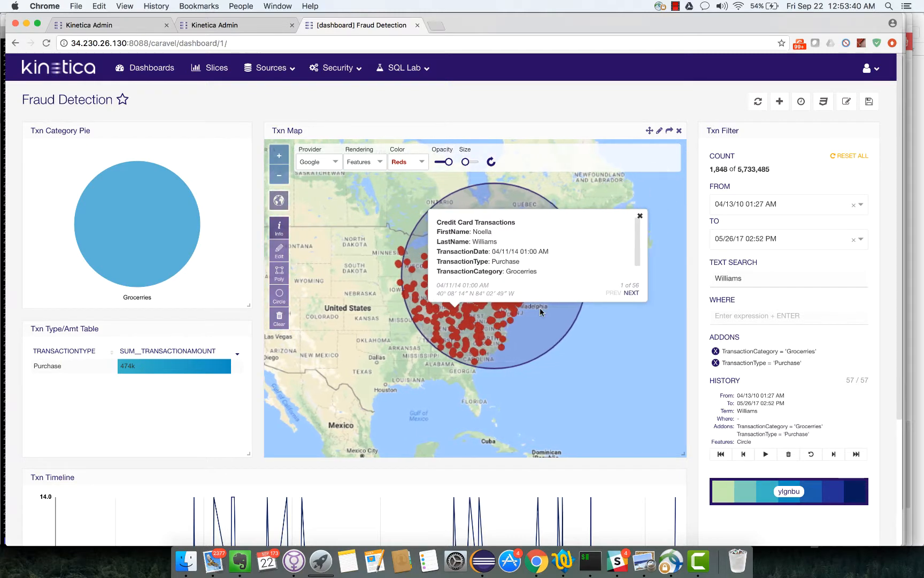
double_click(485, 243)
double_click(521, 271)
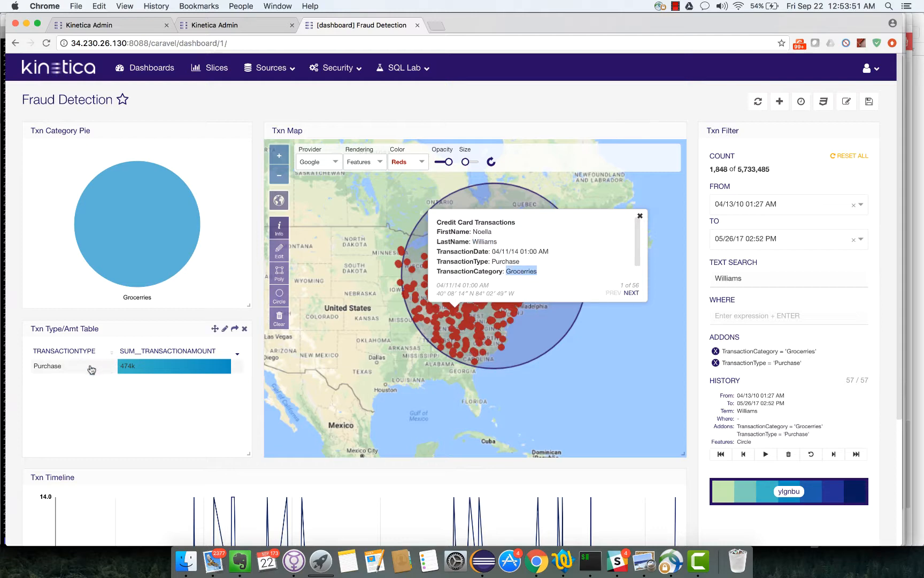
scroll(594, 254, "down", 3)
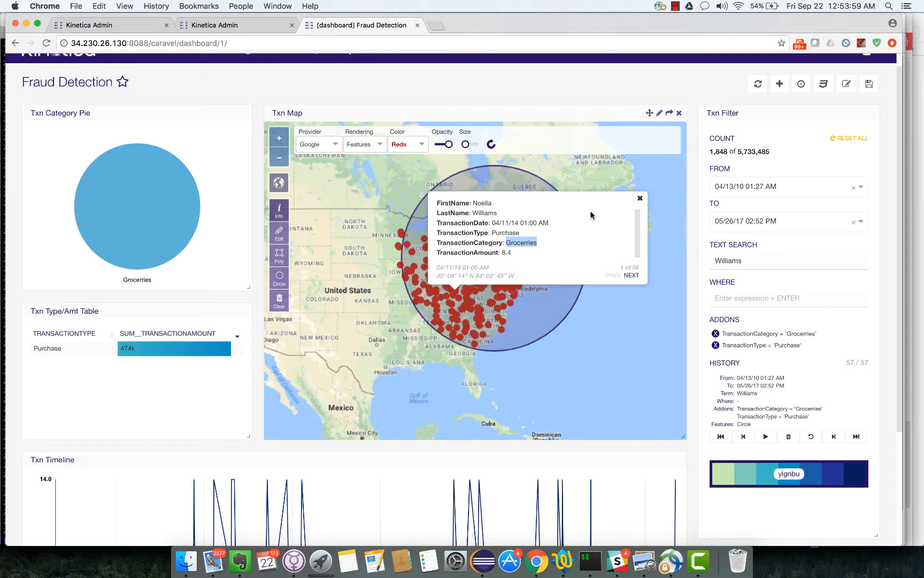
left_click(640, 198)
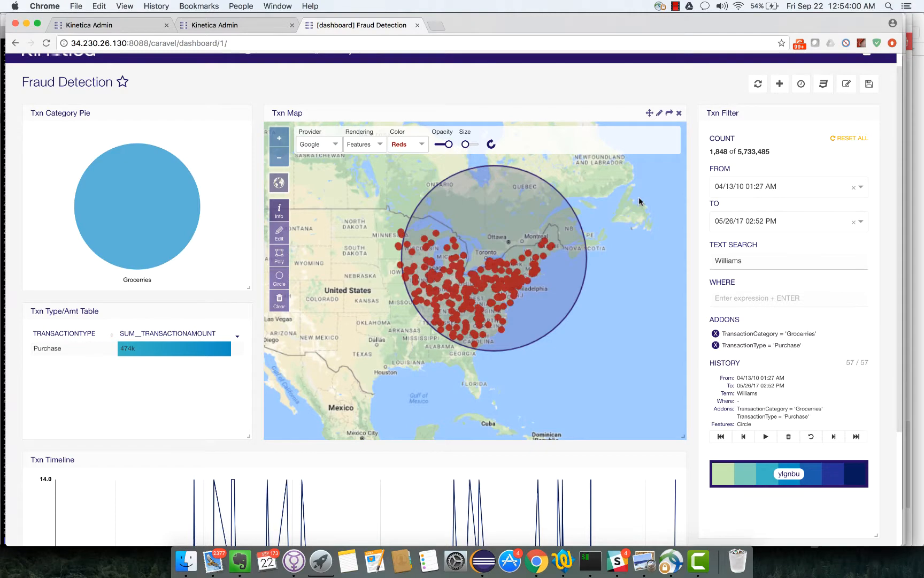
- Reset all dashboard filters, restoring the full 5,733,485 transactions
left_click(859, 139)
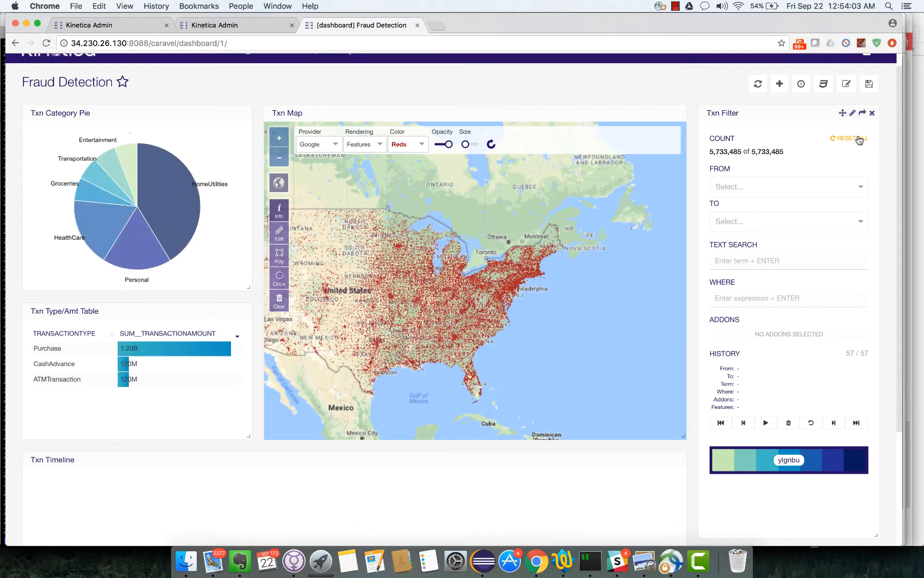
left_click(730, 302)
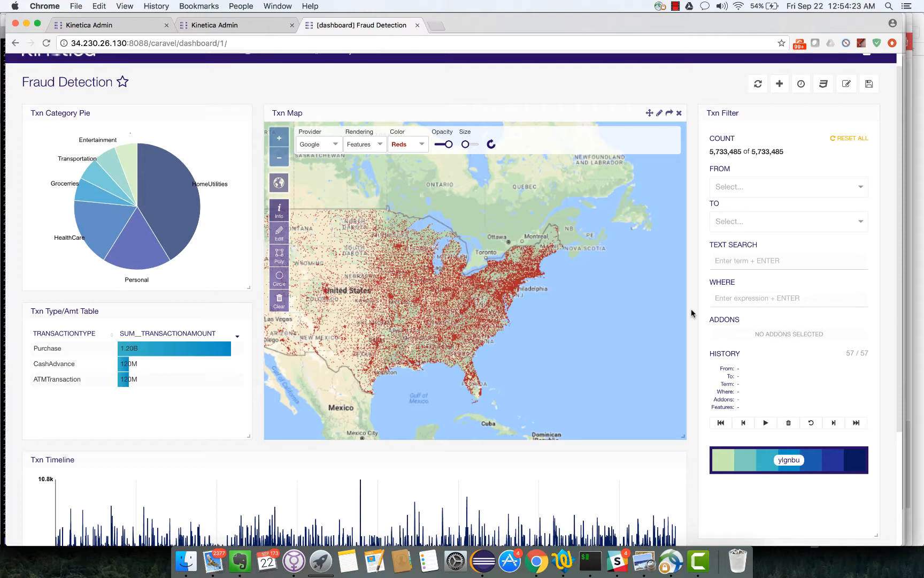
left_click(763, 303)
- Apply the WHERE filter TransactionAmount > 1000, fixing the misspelled field name, leaving 10 transactions
type("trans")
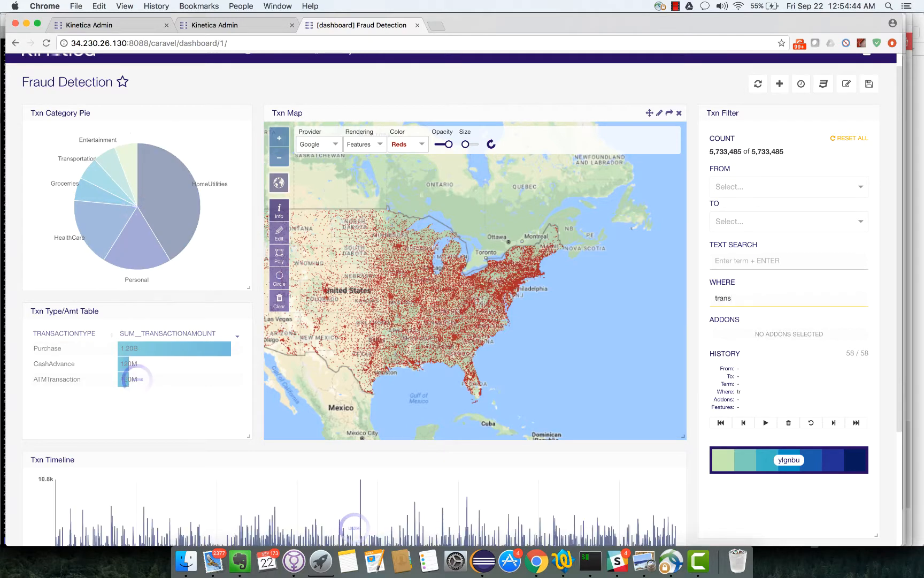
key("super+a")
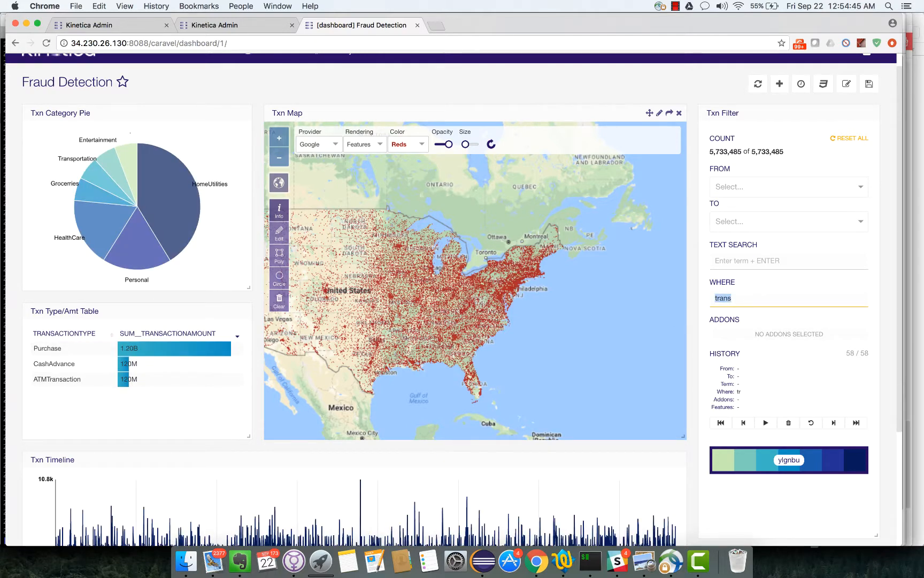
type("TransactionAmont > 1000")
key("Return")
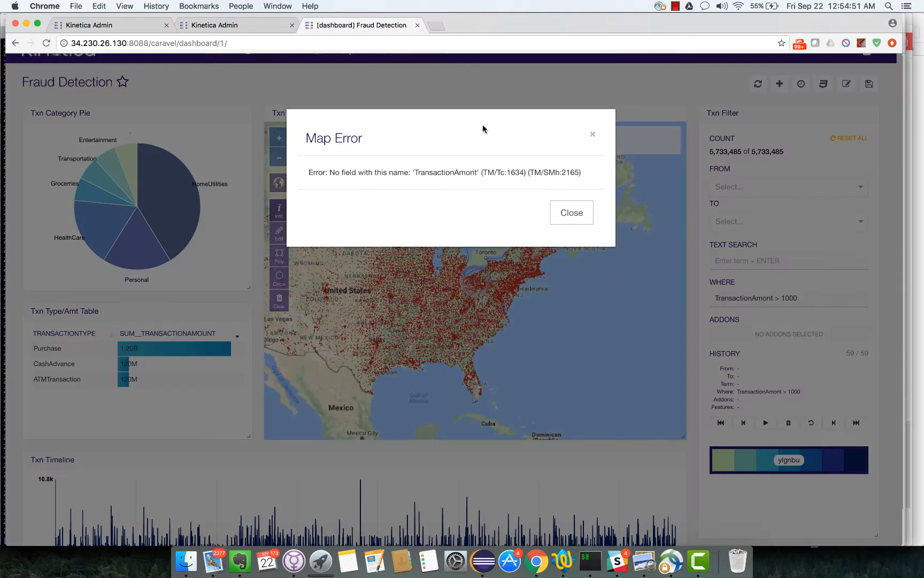
left_click(566, 217)
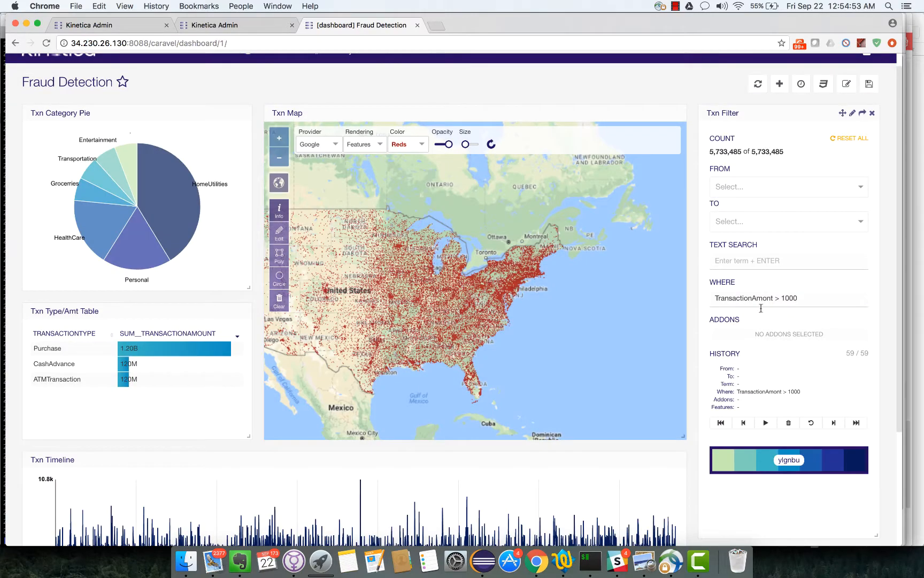
left_click(768, 299)
type("u")
key("Return")
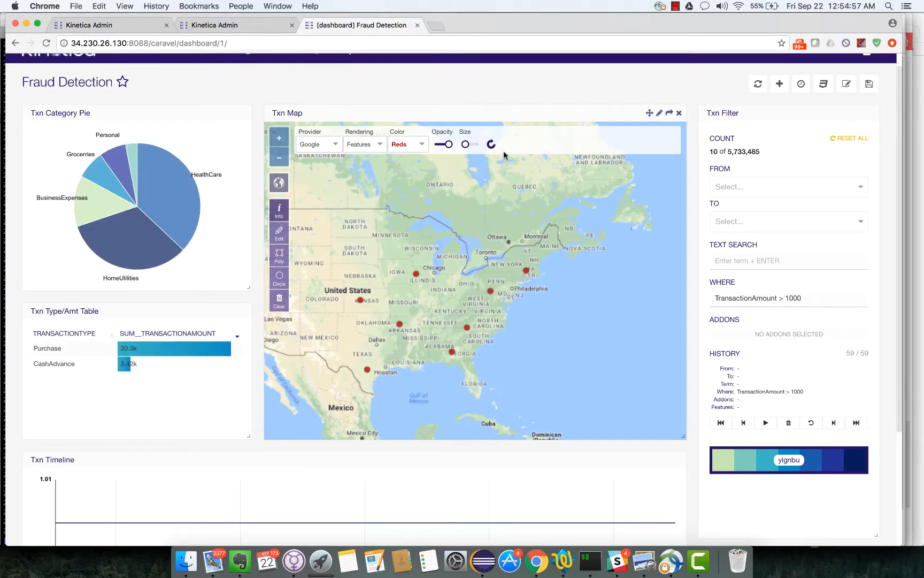
- Enlarge the map markers and inspect the North Carolina transaction's 3428.24 amount
left_click_drag(465, 144, 469, 145)
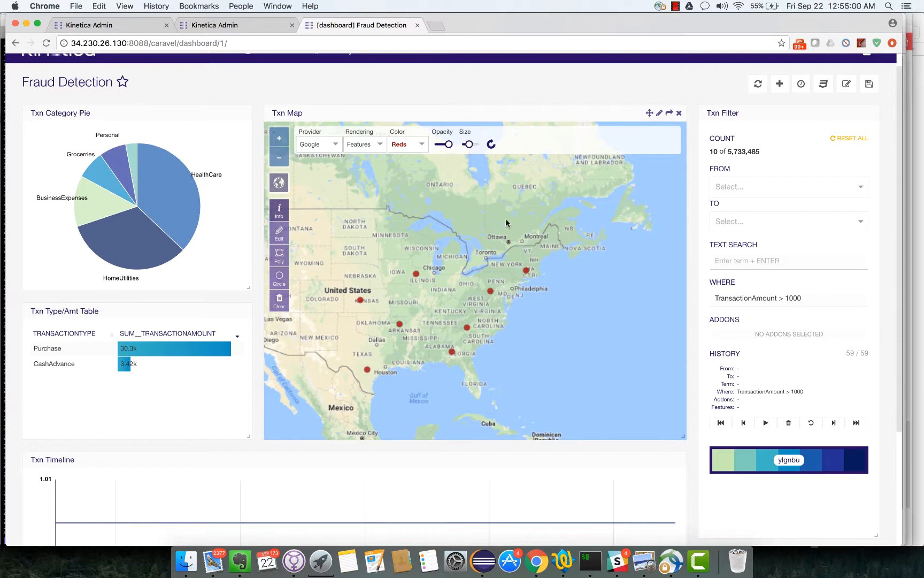
left_click(467, 329)
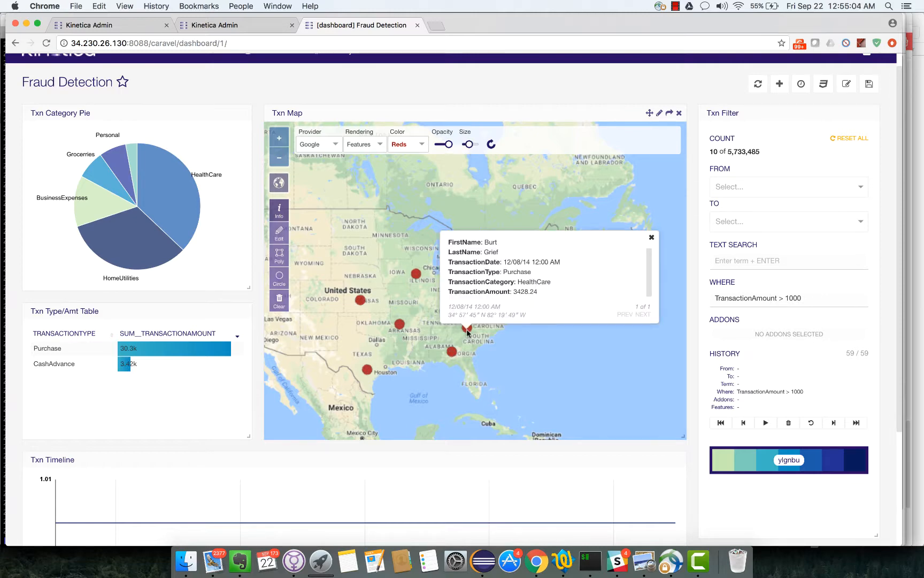
double_click(525, 292)
left_click(651, 237)
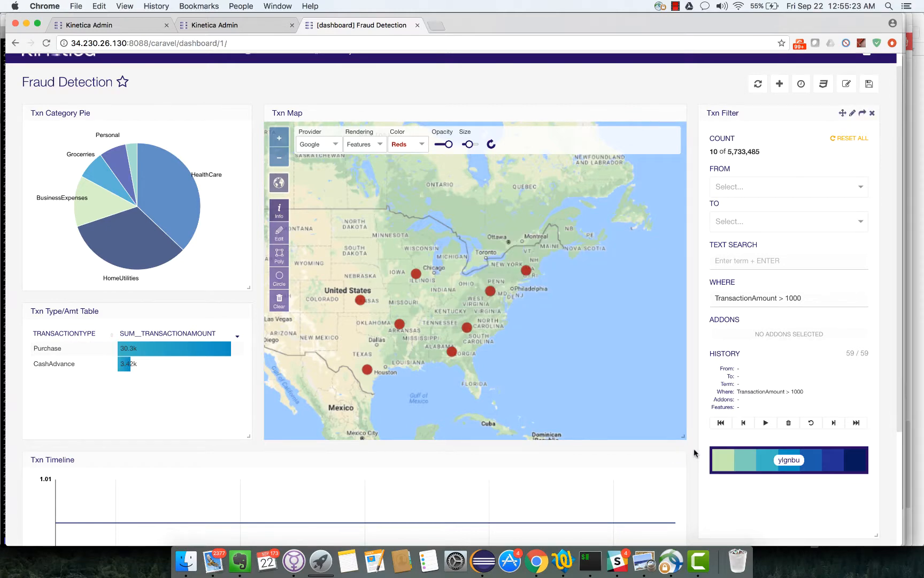
- Clear the amount filter and run the FraudDetection procedure in the UDF Manager
left_click(845, 140)
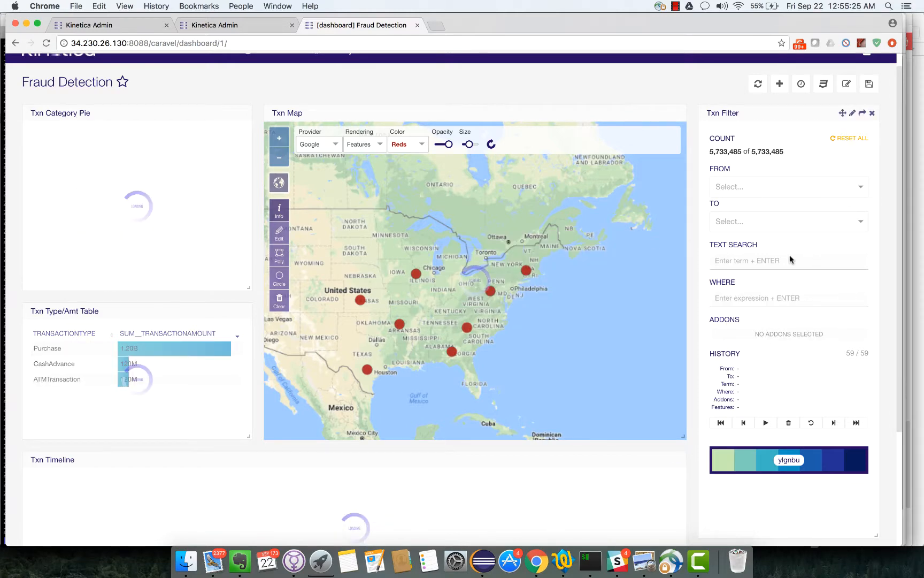
scroll(689, 459, "down", 3)
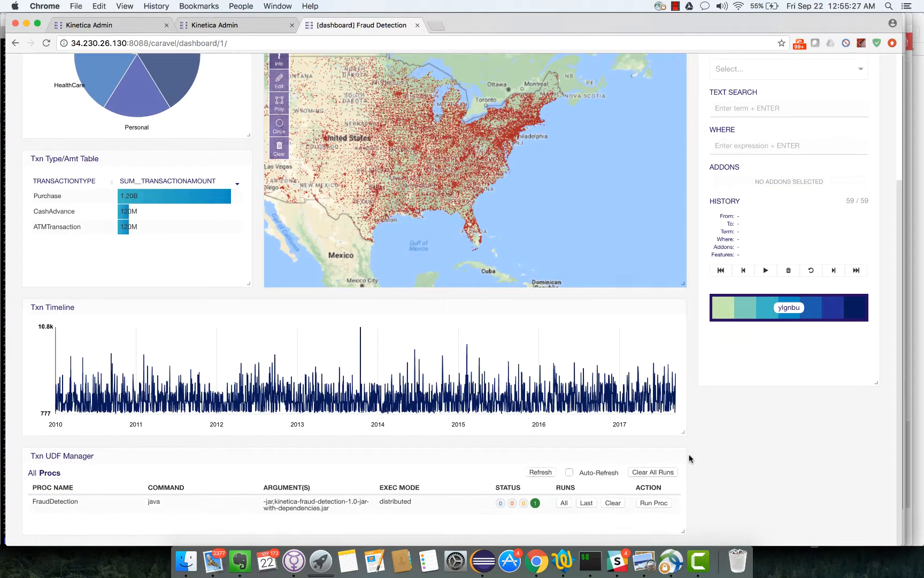
left_click(654, 503)
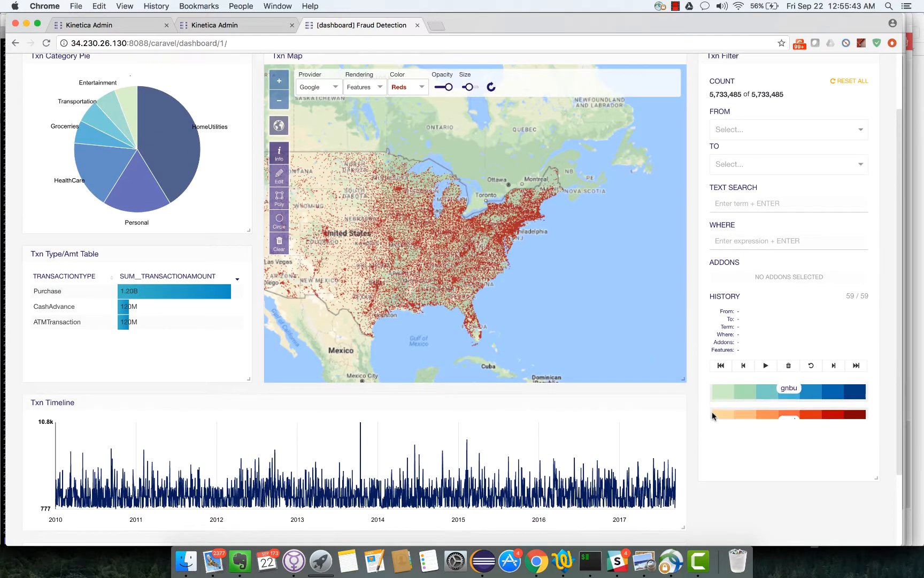
- Review the FraudDetection run result reporting 78 fraudulent transactions
scroll(711, 412, "down", 4)
scroll(698, 416, "down", 1)
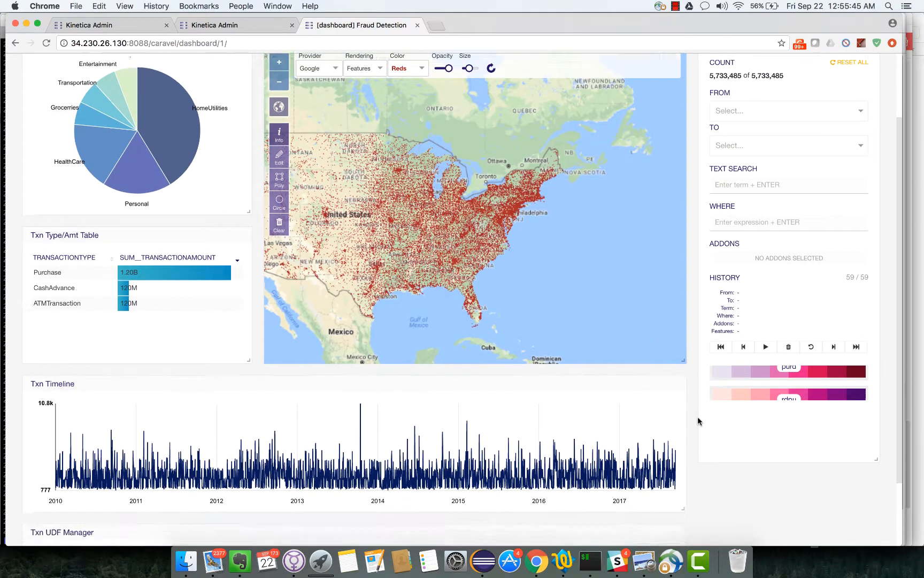
scroll(697, 416, "down", 3)
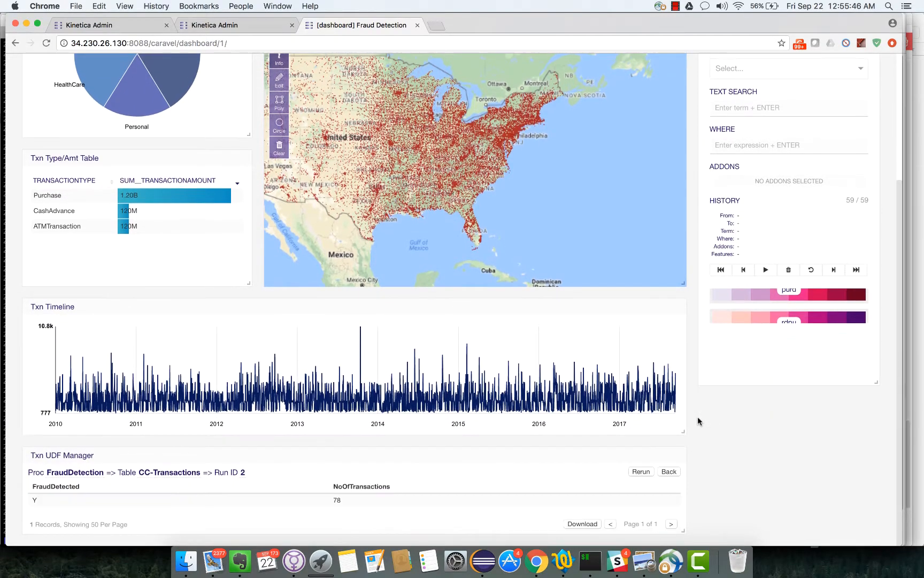
left_click(337, 497)
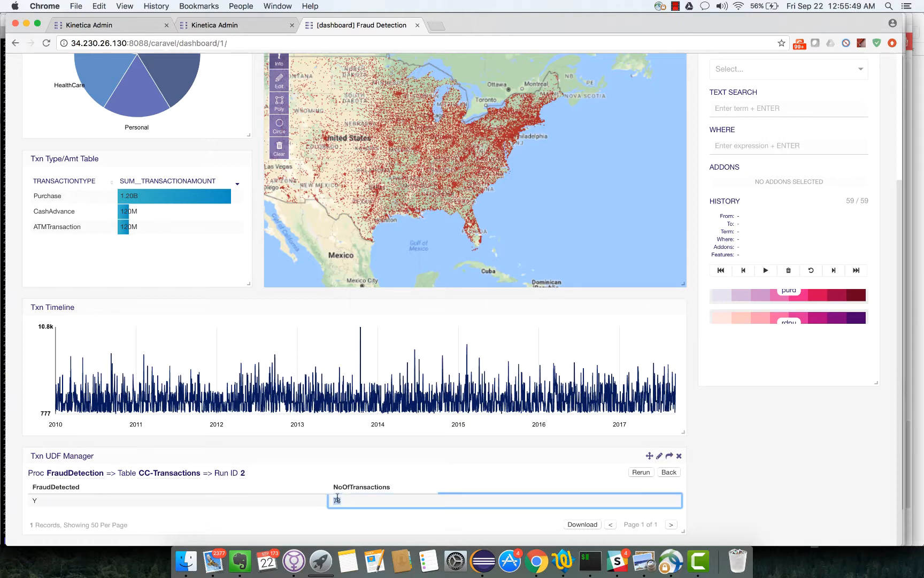
left_click(312, 465)
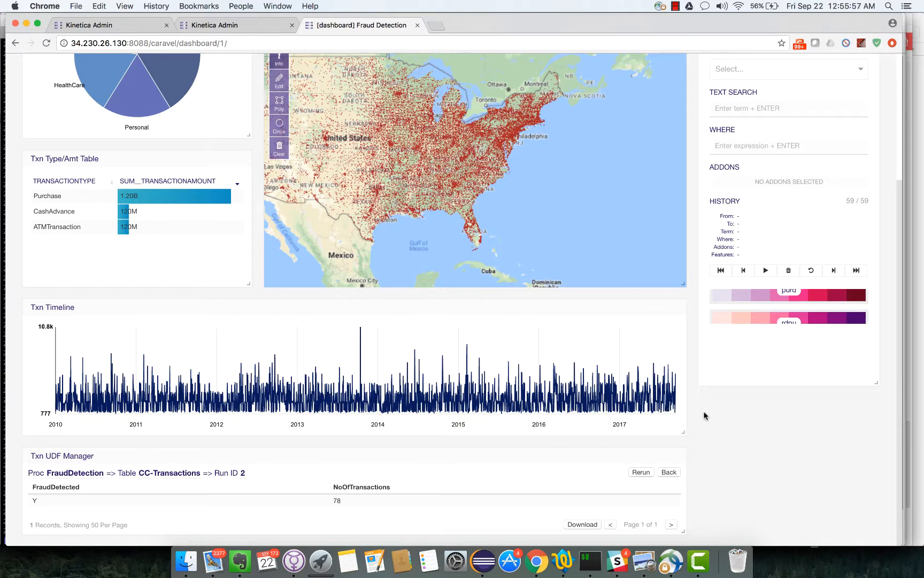
scroll(704, 415, "up", 5)
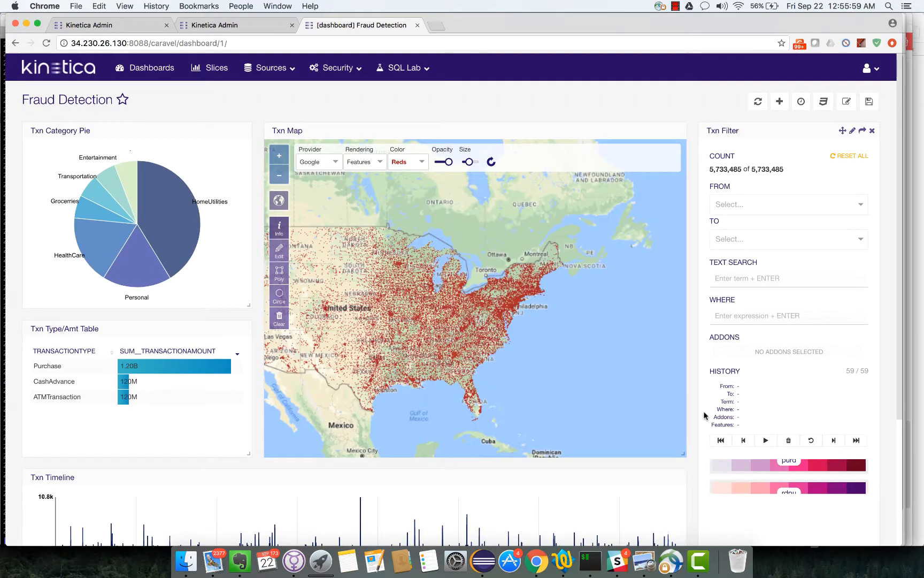